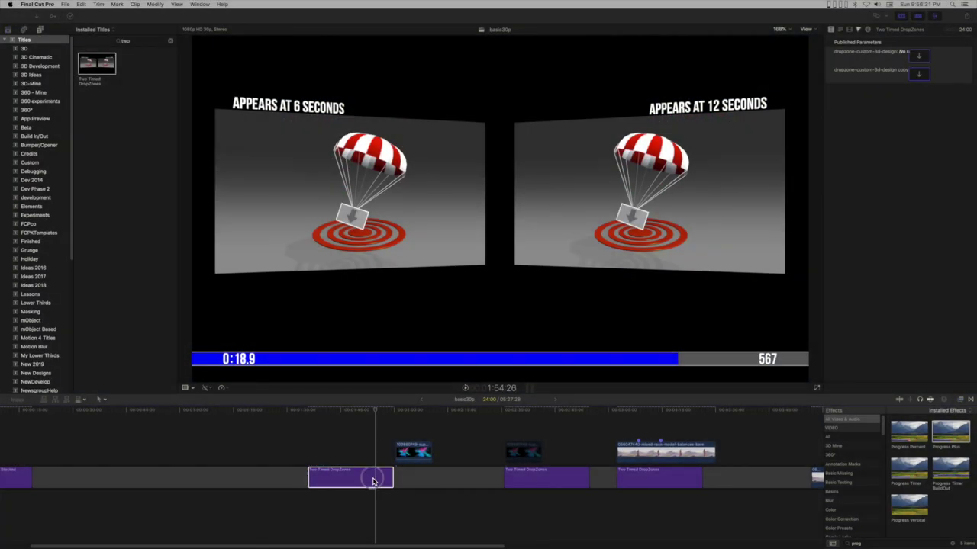
Step: Preview the DropZones title frame by frame to frame 360, where the second zone appears, and past 12 seconds
left_click(438, 471)
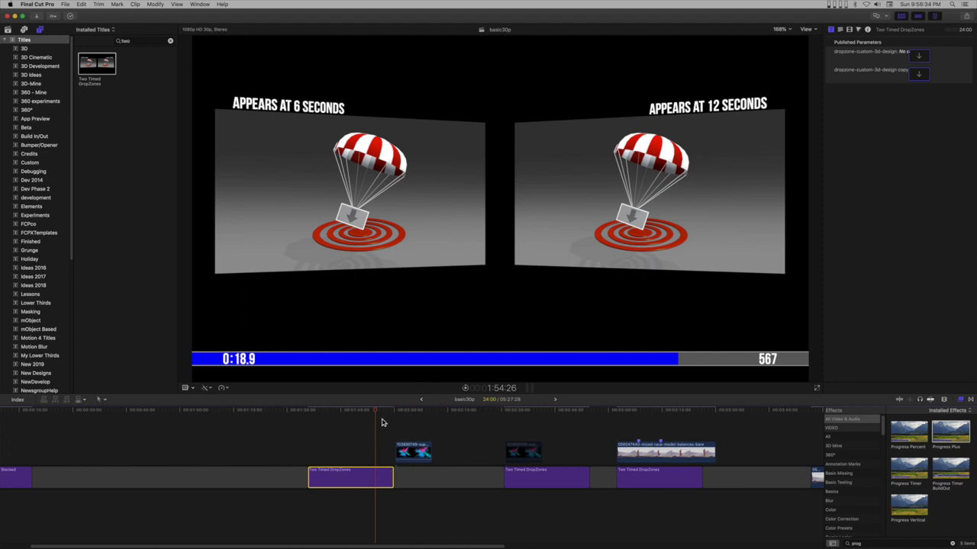
left_click_drag(376, 413, 352, 417)
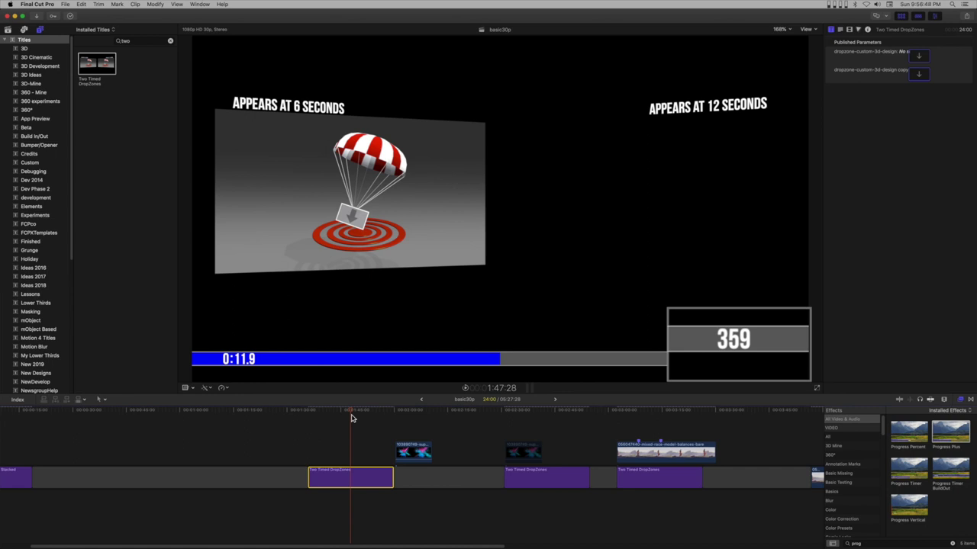
key("Right")
key("Left")
key("Right")
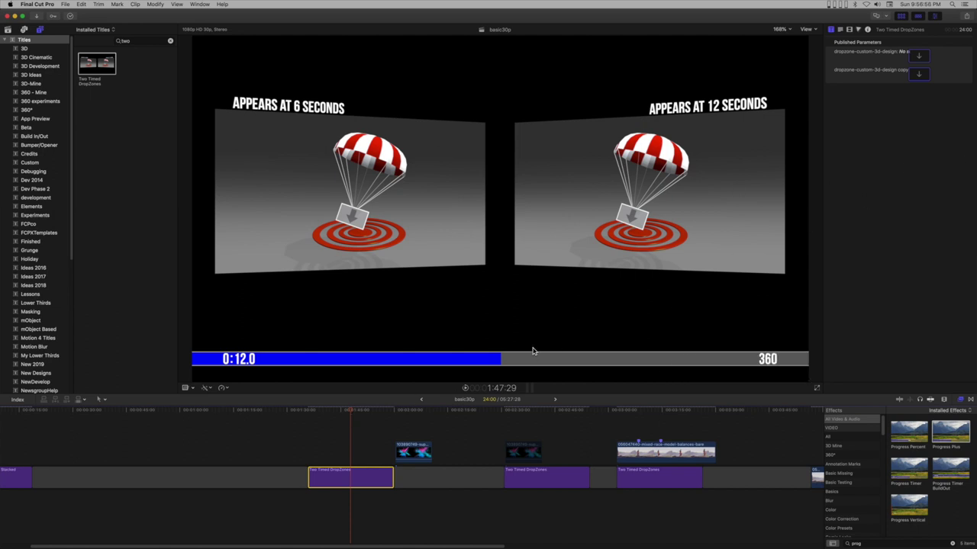
left_click_drag(353, 412, 311, 417)
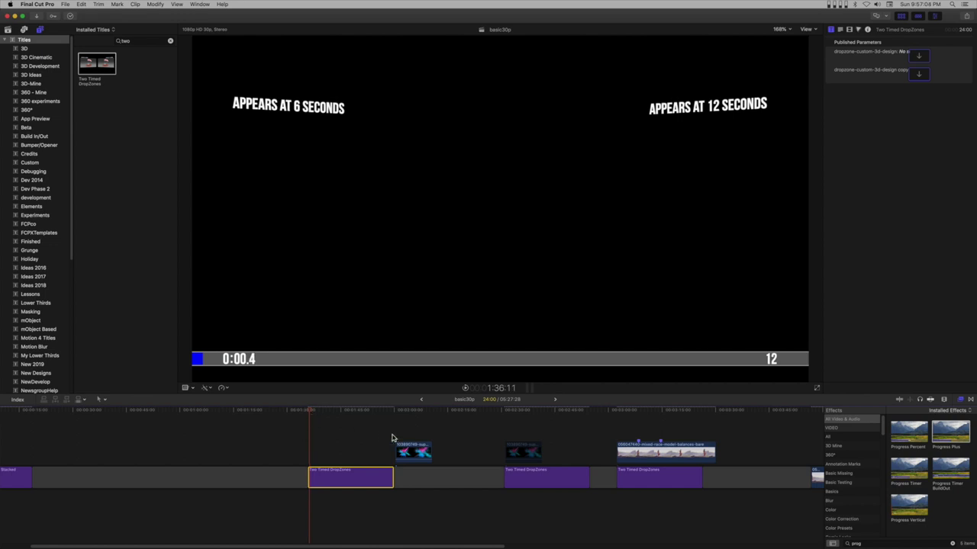
Step: Move the explosion clip left so it starts at the title's beginning, then scrub to check
left_click(419, 454)
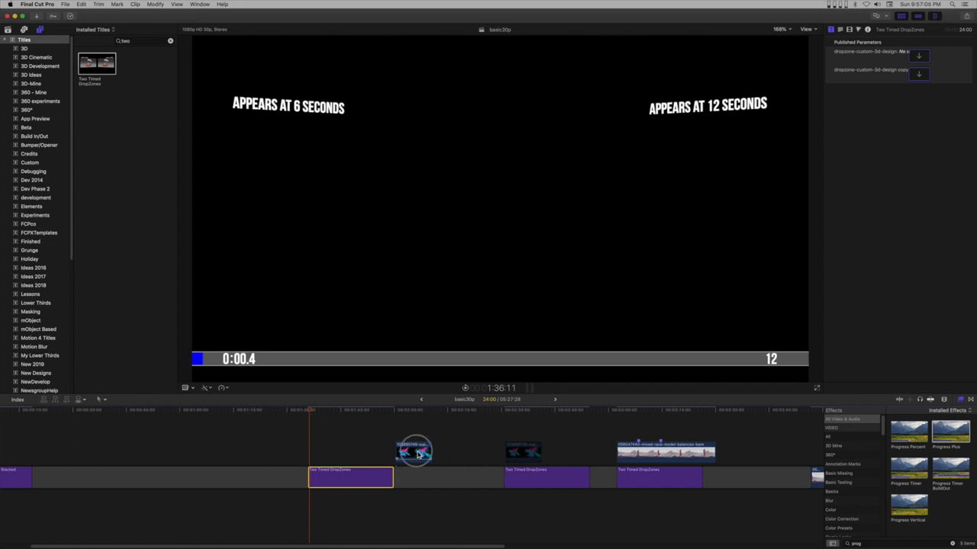
left_click_drag(312, 417, 329, 412)
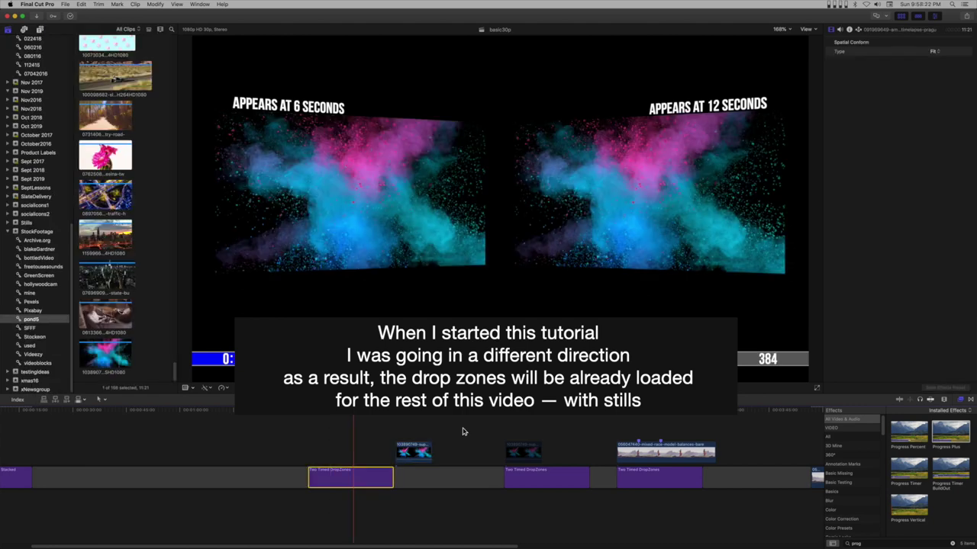
left_click_drag(403, 442, 330, 452)
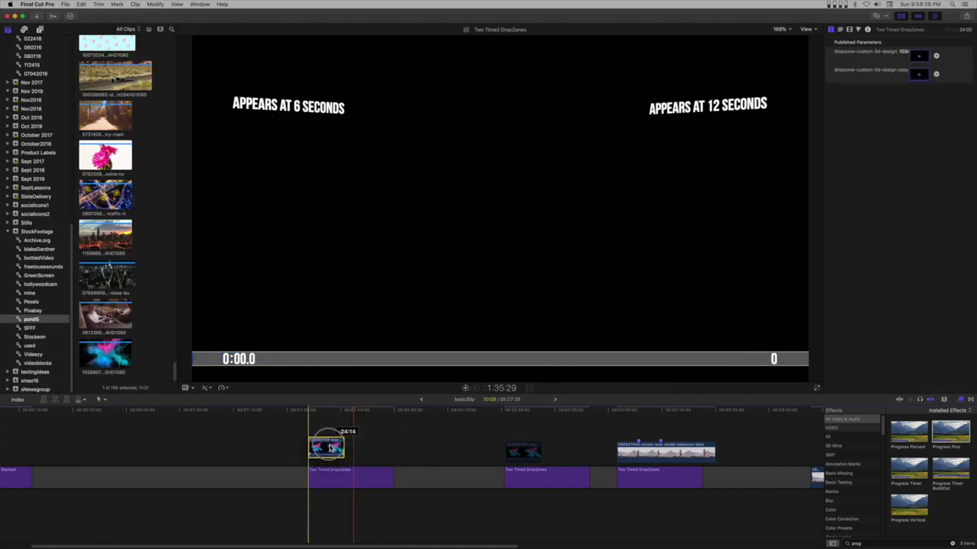
left_click(334, 453)
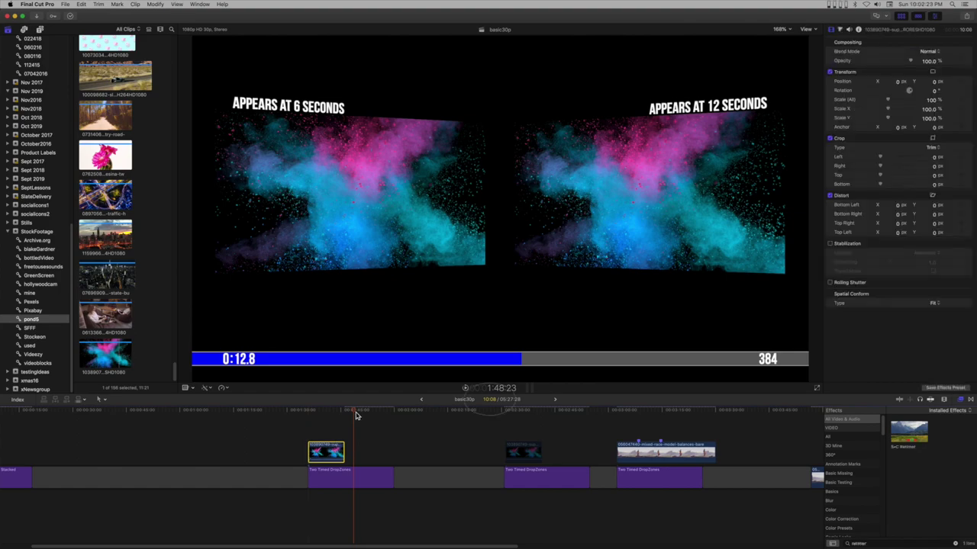
left_click_drag(355, 412, 327, 412)
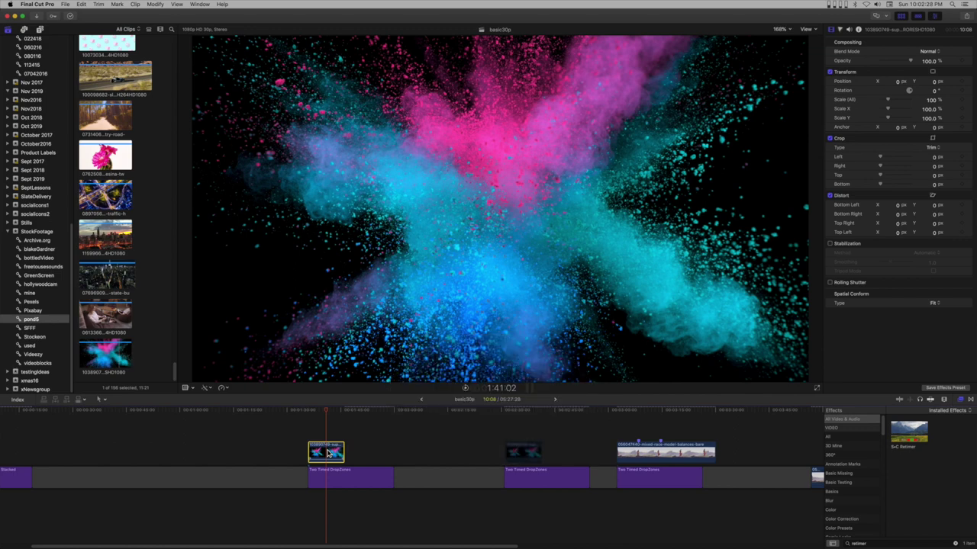
key("super+r")
left_click_drag(346, 444, 397, 447)
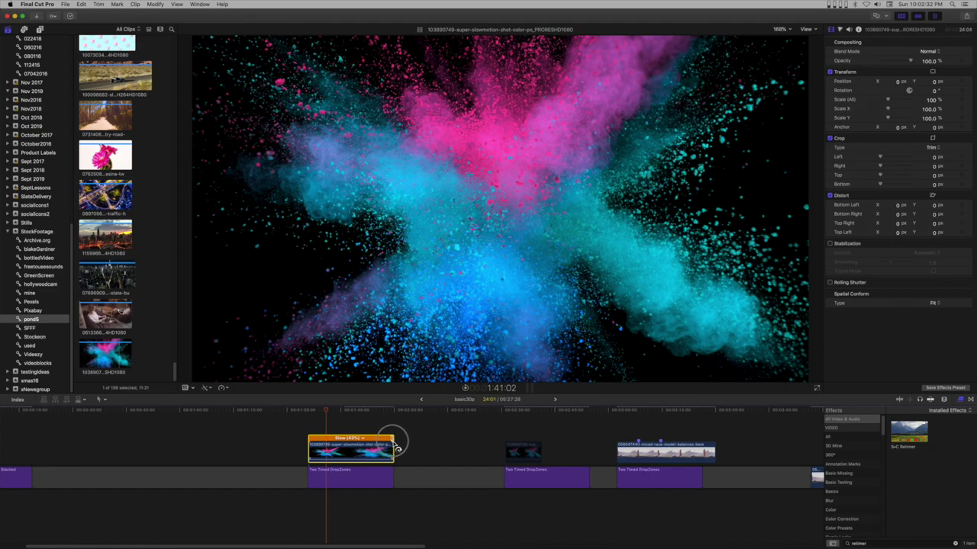
left_click(334, 415)
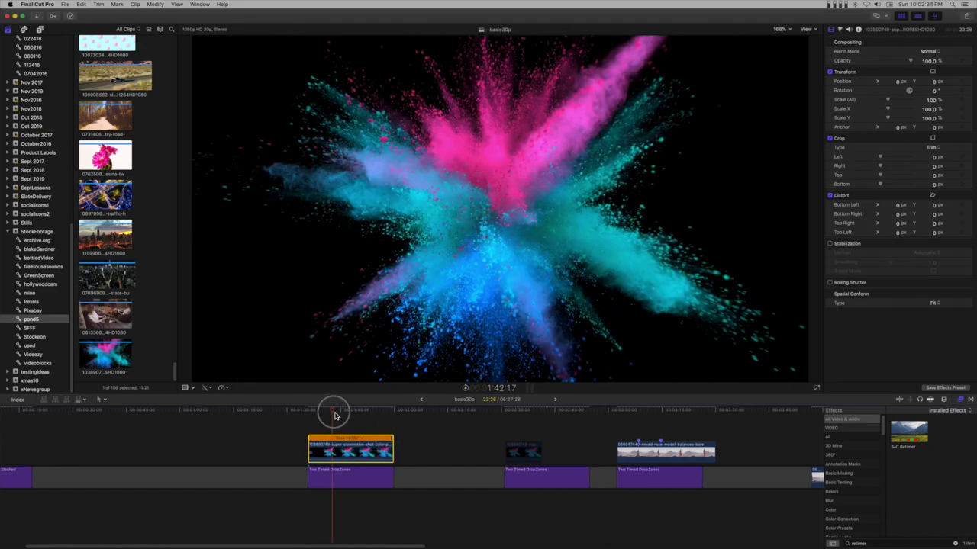
mouse_move(333, 415)
left_mouse_down()
mouse_move(374, 415)
mouse_move(330, 415)
left_mouse_up()
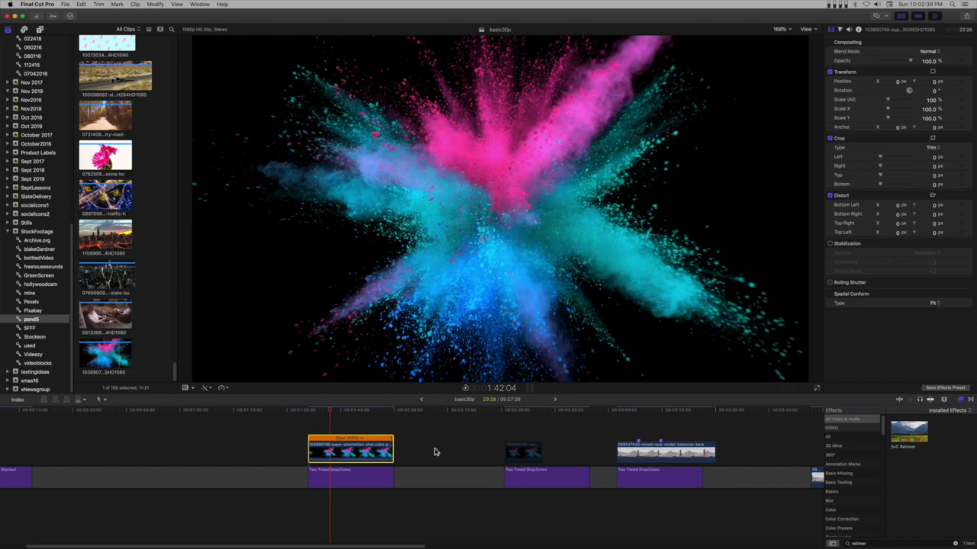
key("super+r")
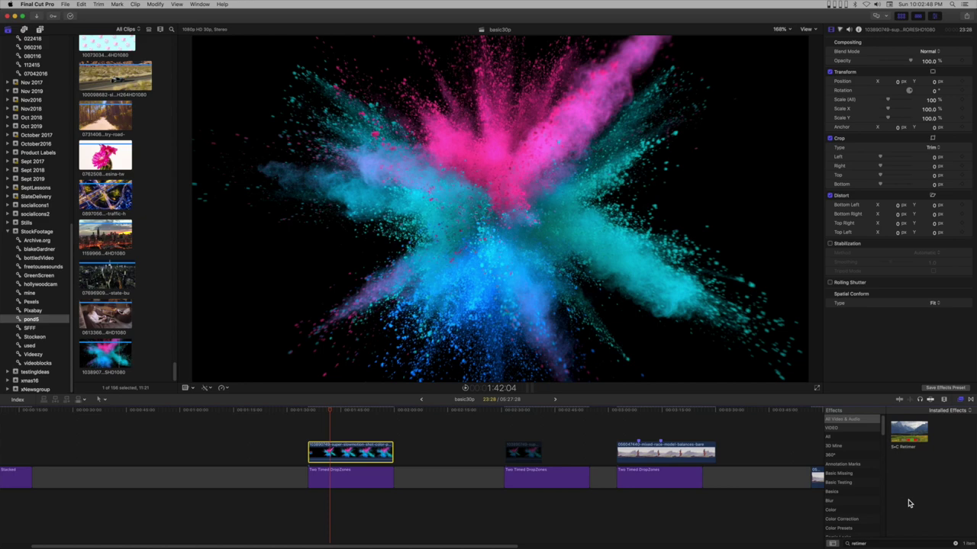
Step: Drop S+C Retimer onto the explosion clip and uncheck Show Dashboard in the Inspector
left_click(916, 438)
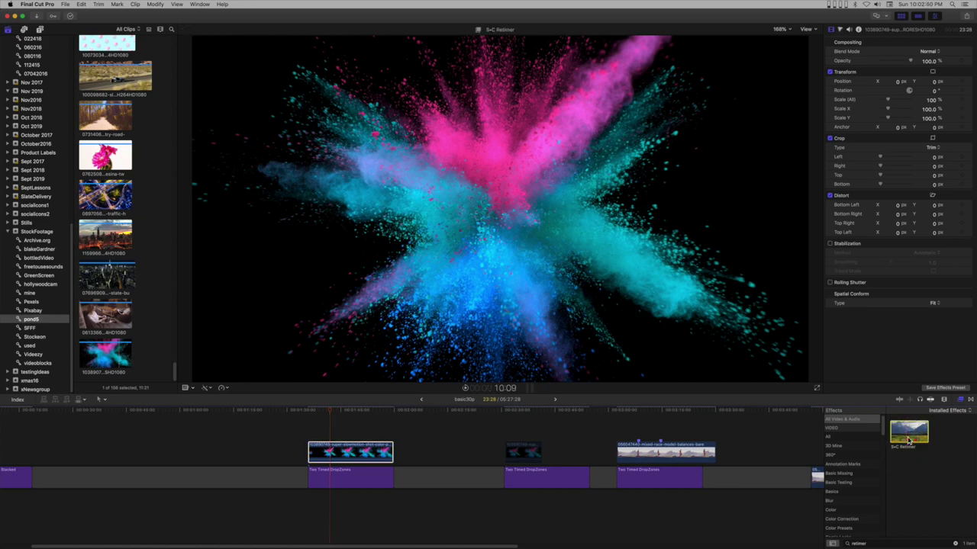
left_click_drag(916, 438, 345, 454)
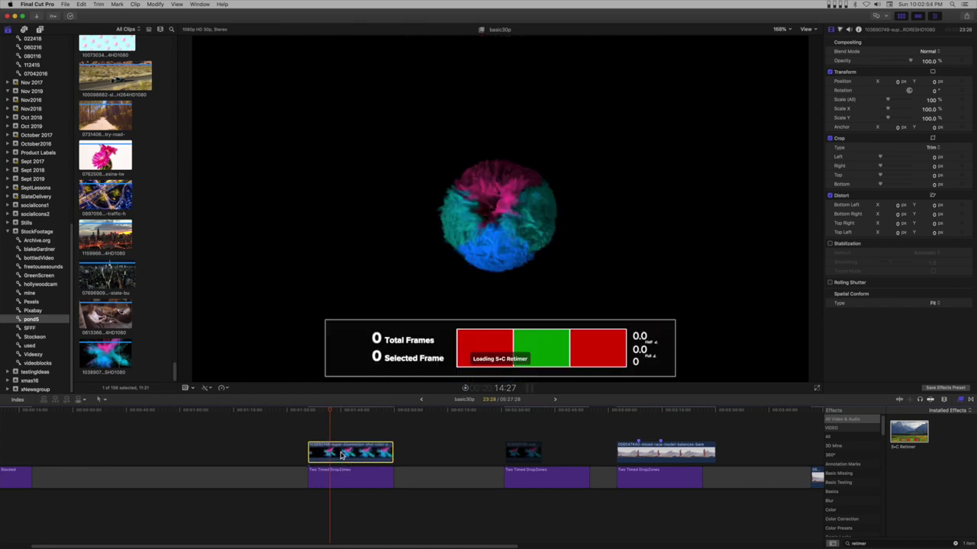
left_click(345, 456)
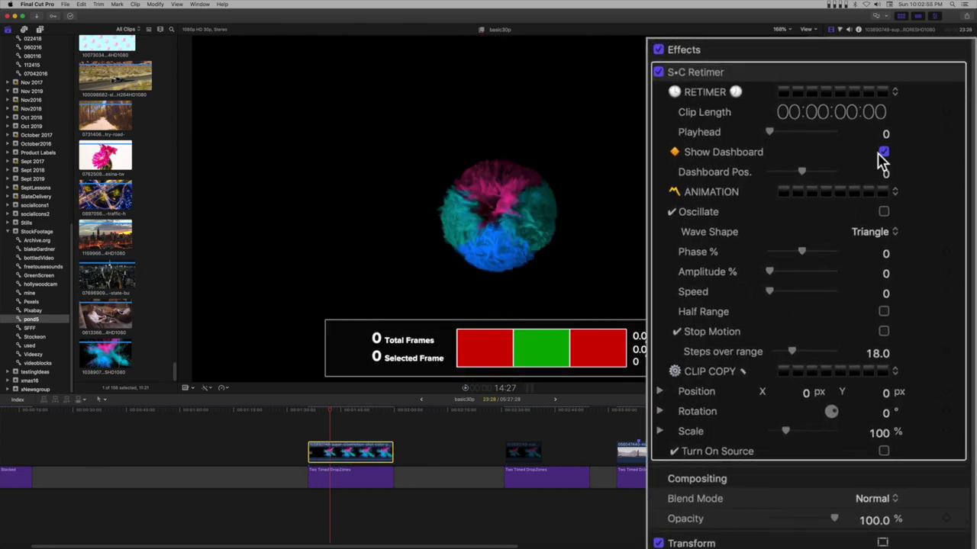
left_click(901, 129)
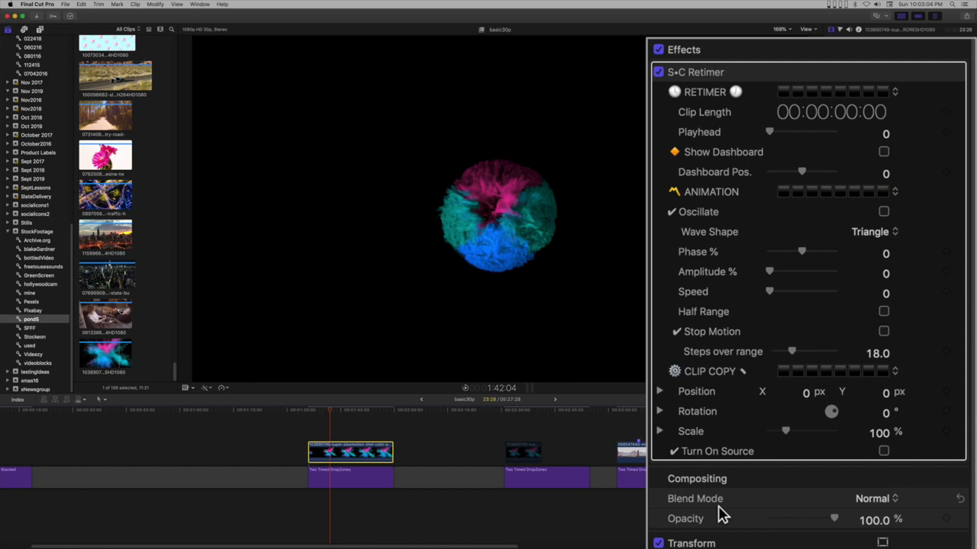
Step: Lower the explosion clip's opacity to about 86%, and add a keyframe at 6.3 seconds that lands on Clip Length
left_click_drag(837, 518, 828, 518)
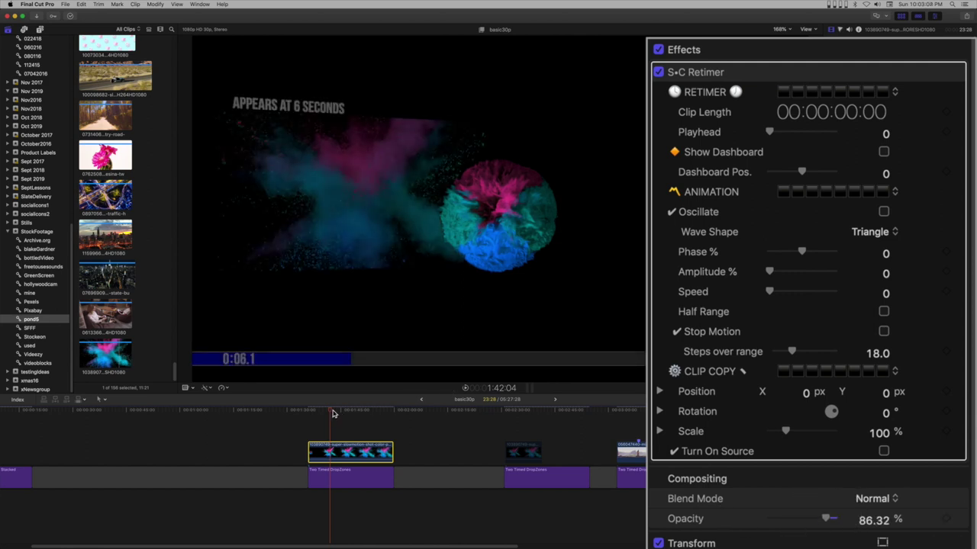
left_click_drag(332, 413, 333, 413)
left_click(946, 112)
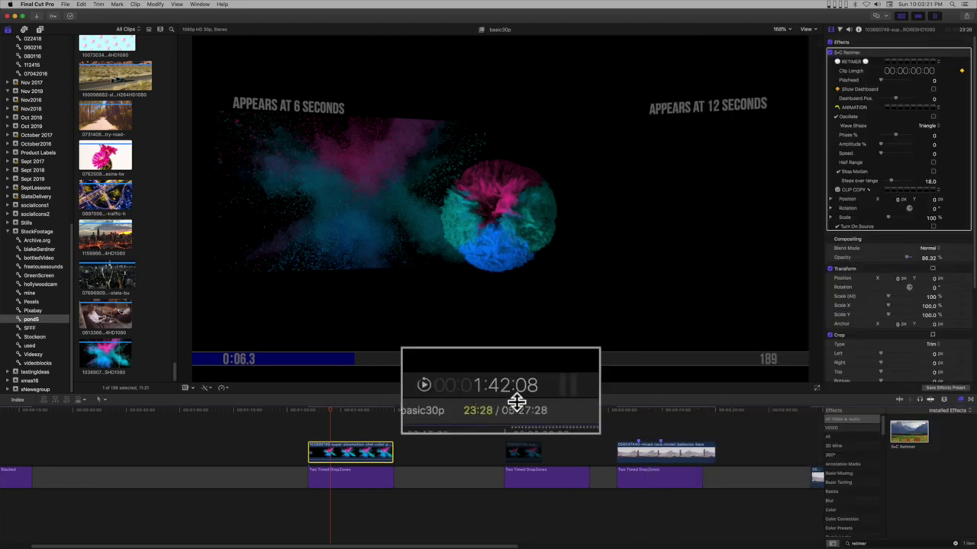
Step: Keyframe the retimer Playhead at 99.68 at 16.3 seconds and at 0 at 6.3 seconds
left_click_drag(332, 412, 366, 415)
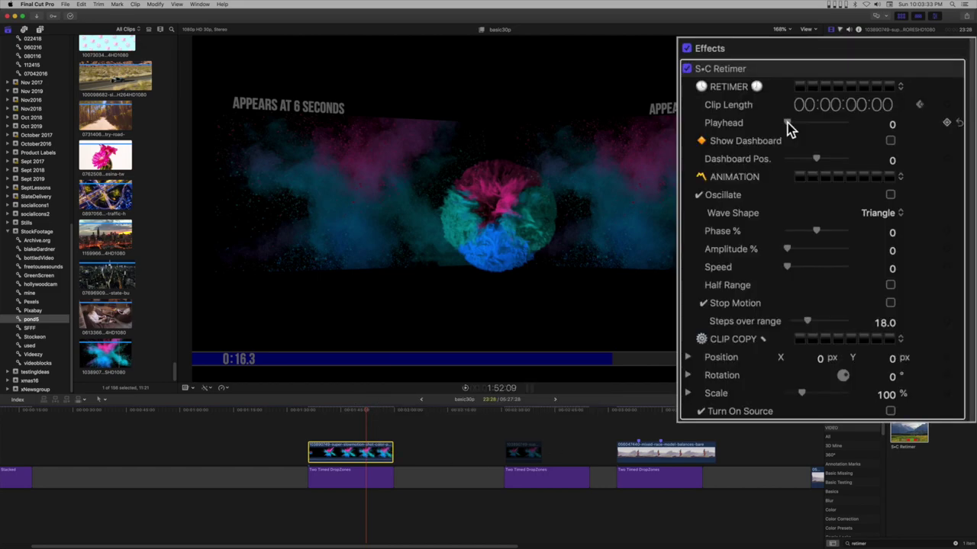
left_click_drag(789, 126, 847, 131)
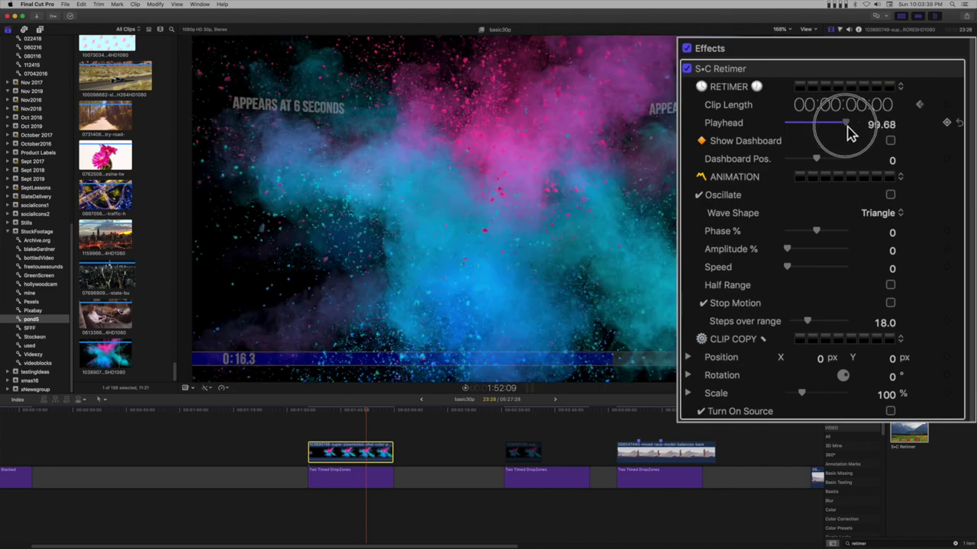
left_click(947, 123)
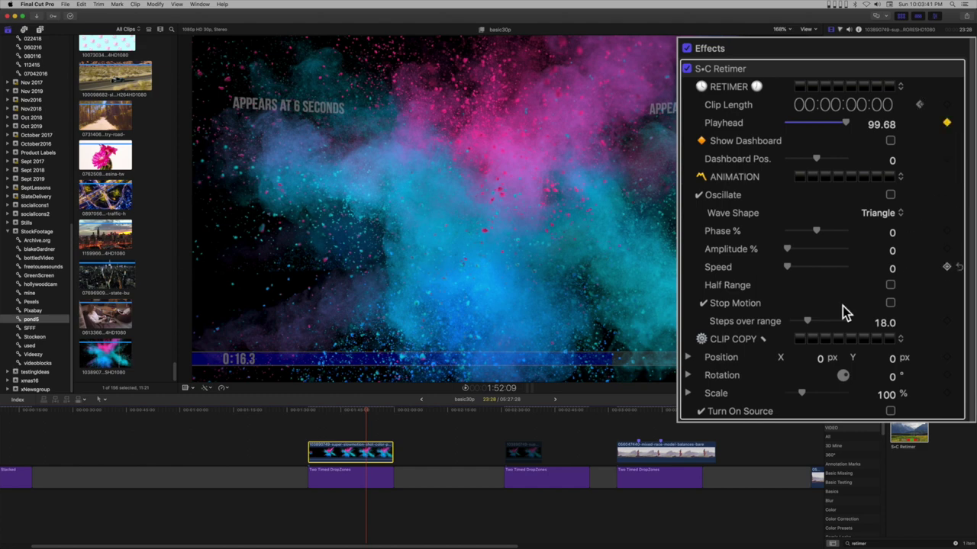
left_click_drag(367, 413, 332, 415)
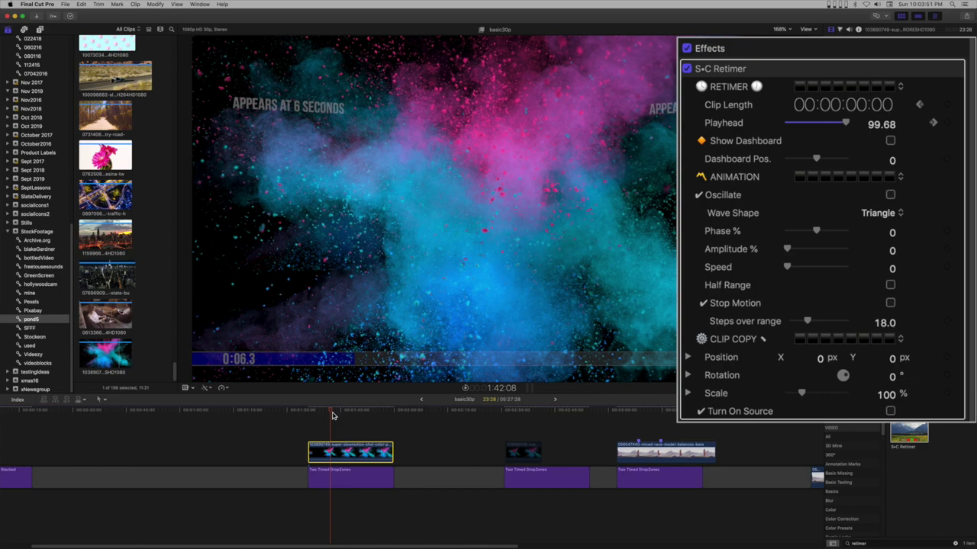
left_click_drag(845, 124, 736, 130)
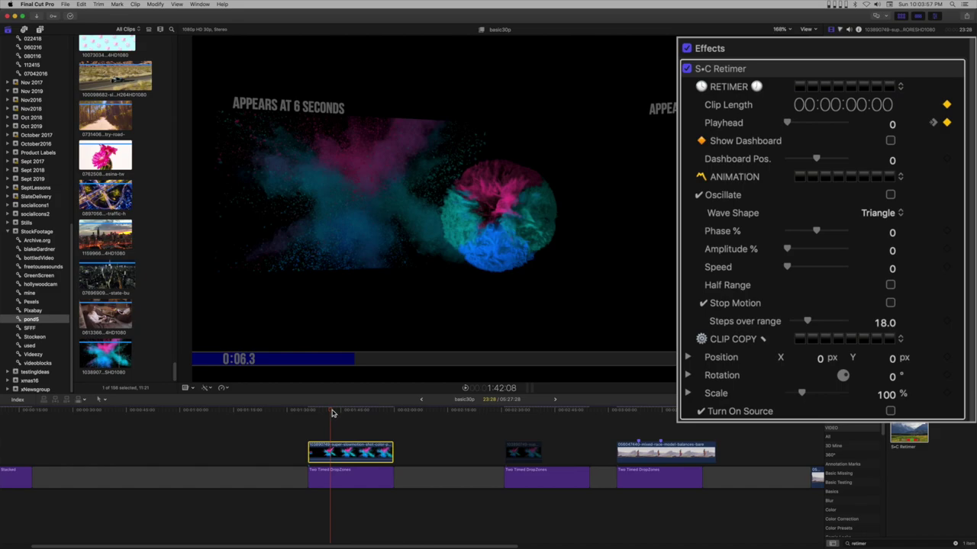
Step: Set the retimer Playhead back to 0 at 23.7 seconds so the burst collapses in reverse
left_click_drag(332, 413, 394, 413)
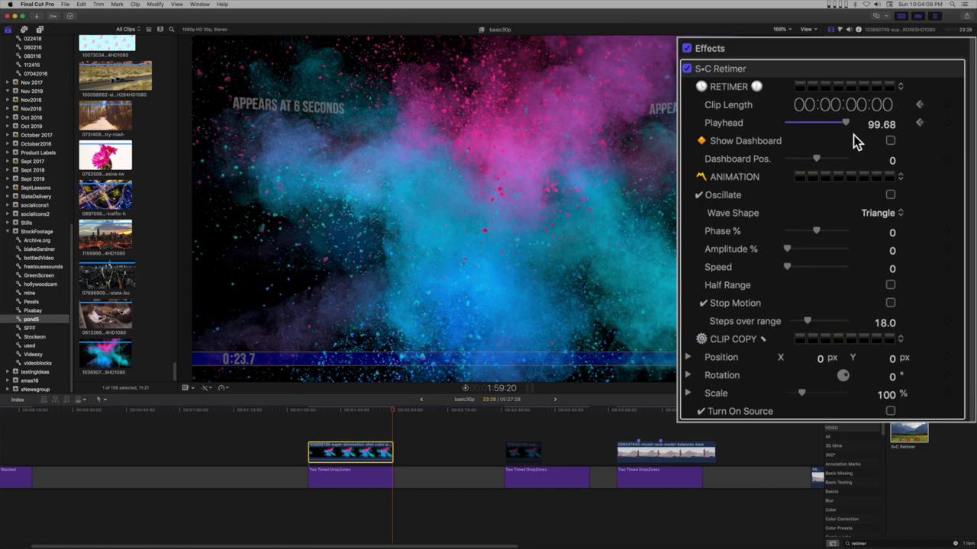
left_click_drag(850, 129, 787, 131)
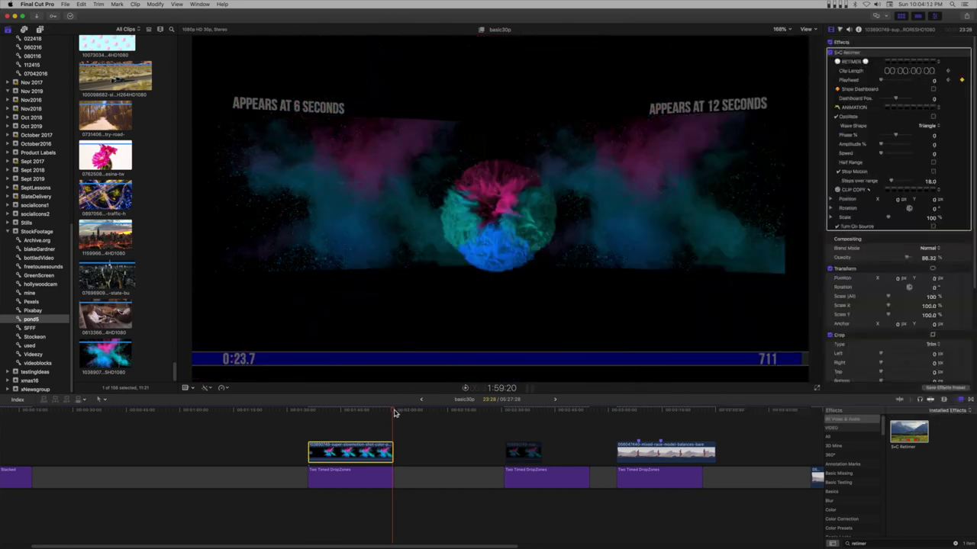
mouse_move(394, 413)
left_mouse_down()
mouse_move(316, 412)
mouse_move(383, 412)
left_mouse_up()
Step: Restore the retimed explosion clip's opacity to 100%
left_click(362, 452)
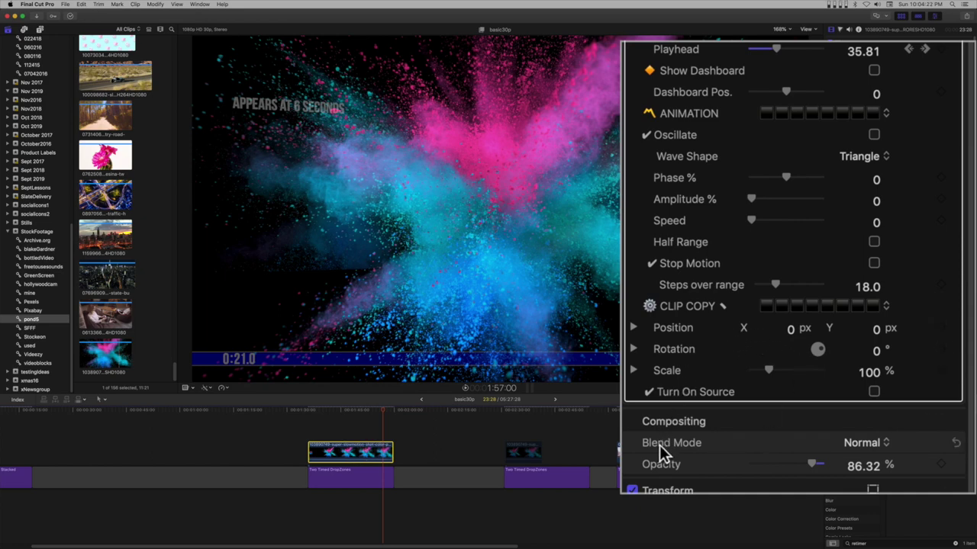
left_click_drag(818, 467, 865, 473)
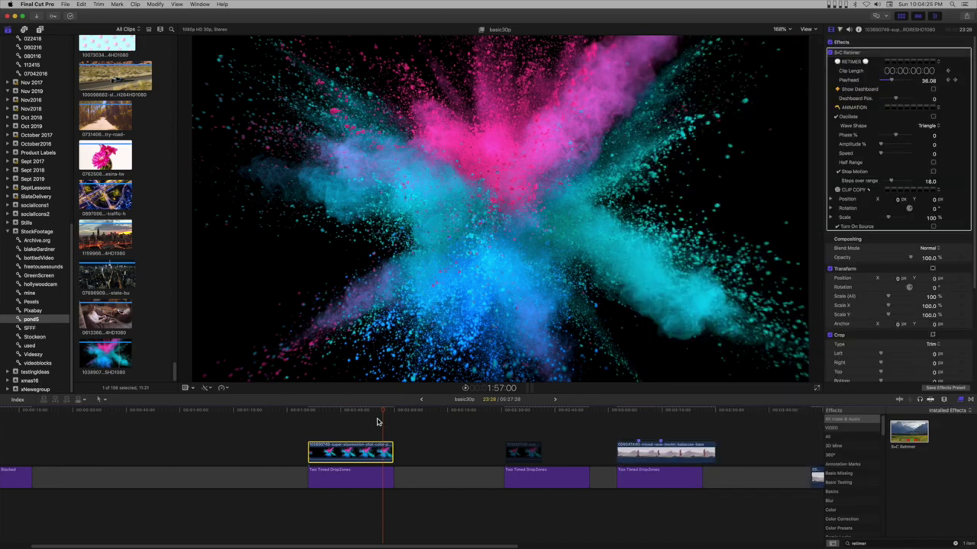
left_click_drag(385, 414, 367, 414)
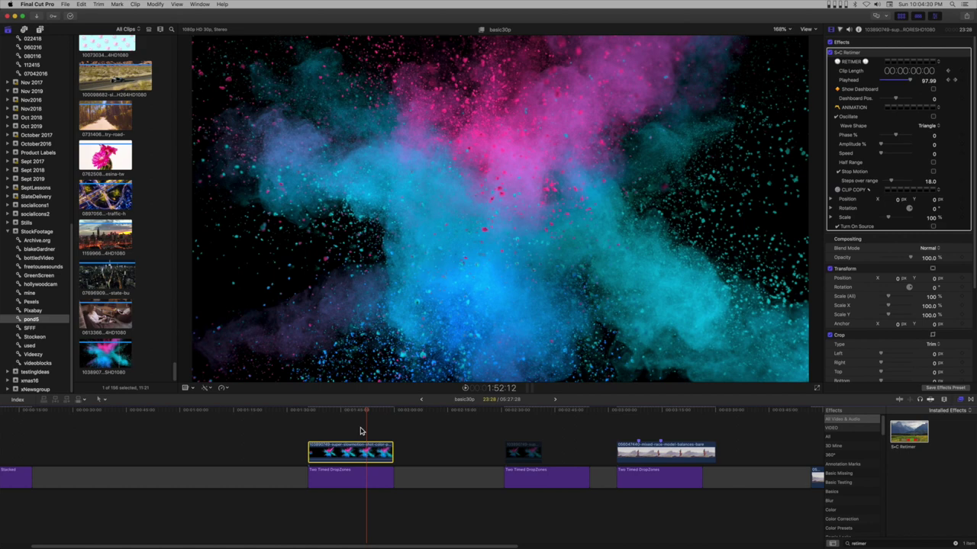
Step: Make the explosion clip a compound clip named 'powder blast 1'
key("alt+g")
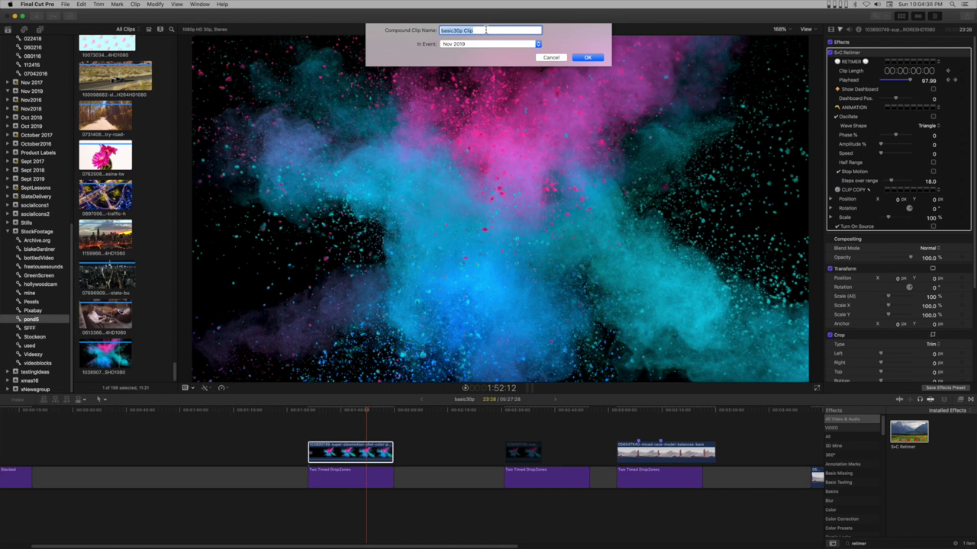
type("powder blast 1")
key("Return")
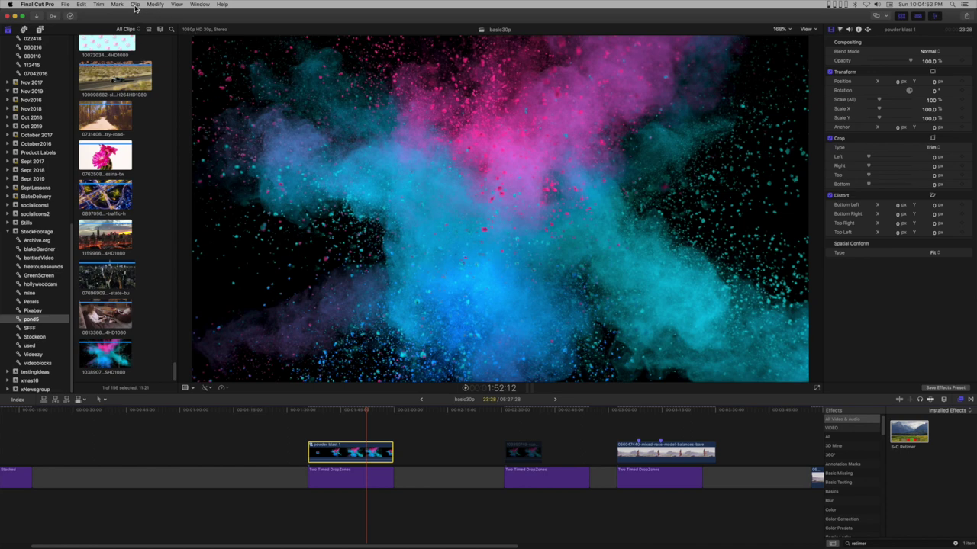
Step: Break the powder blast 1 compound clip apart with Clip > Break Apart Clip Items
left_click(134, 5)
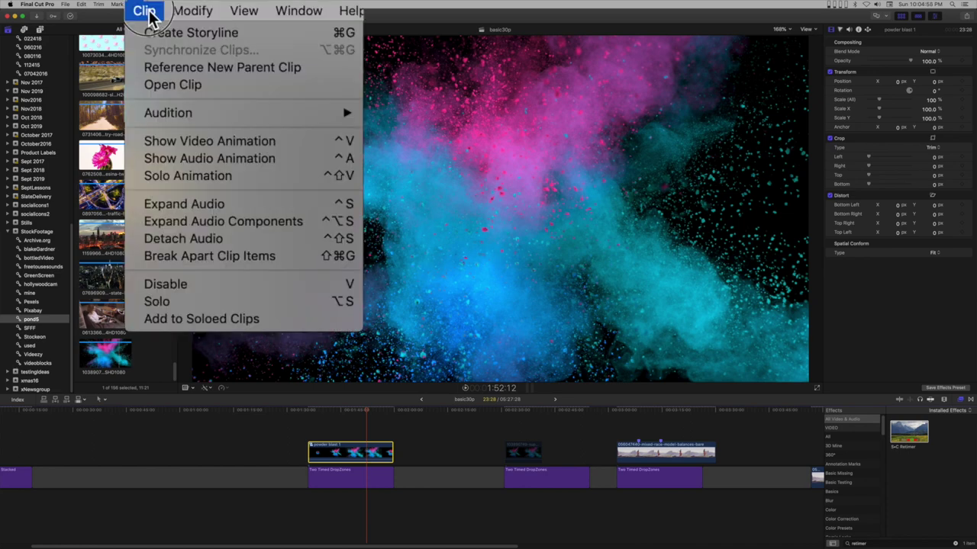
left_click(192, 256)
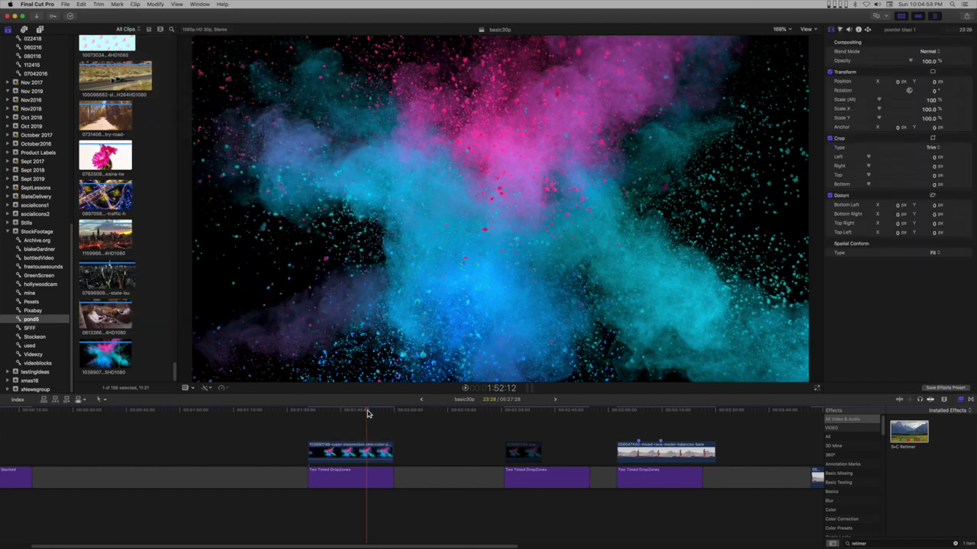
left_click_drag(368, 413, 354, 414)
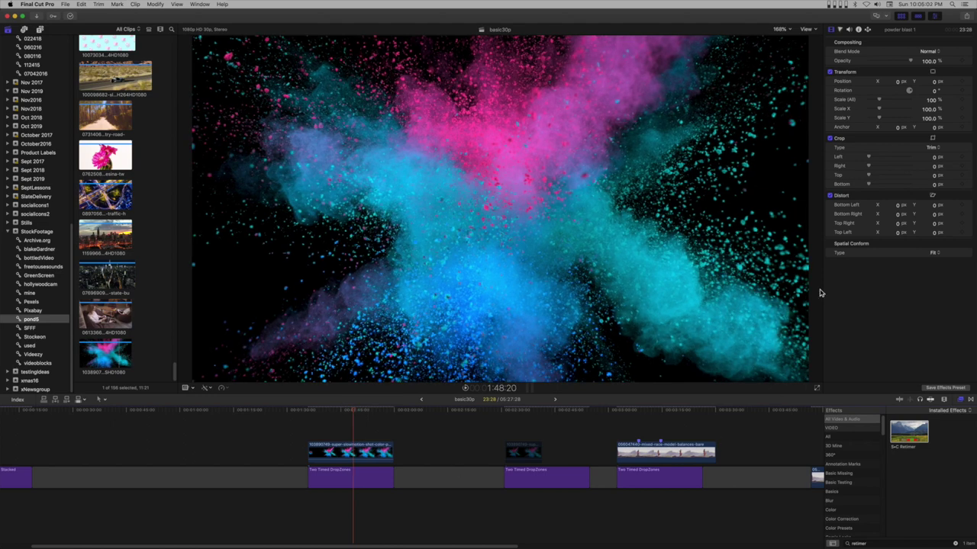
Step: With opacity lowered for preview, keyframe the retimer Playhead at 0, then at 65.66 at the burst point
left_click(362, 454)
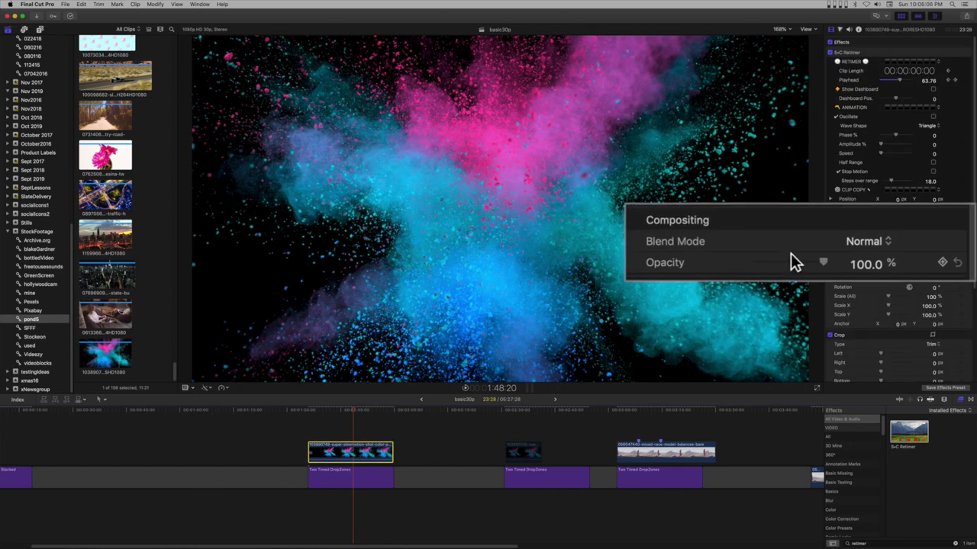
left_click_drag(822, 263, 797, 264)
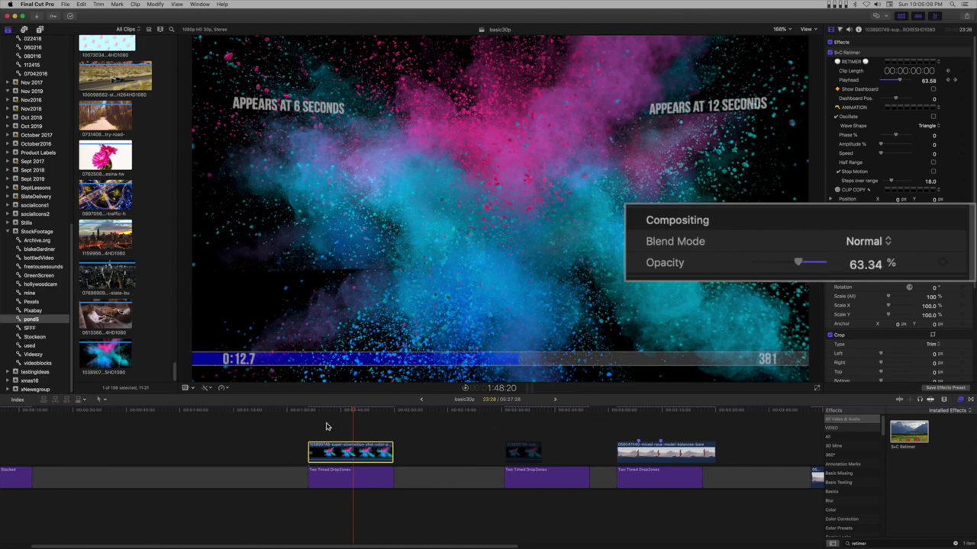
left_click_drag(355, 413, 353, 416)
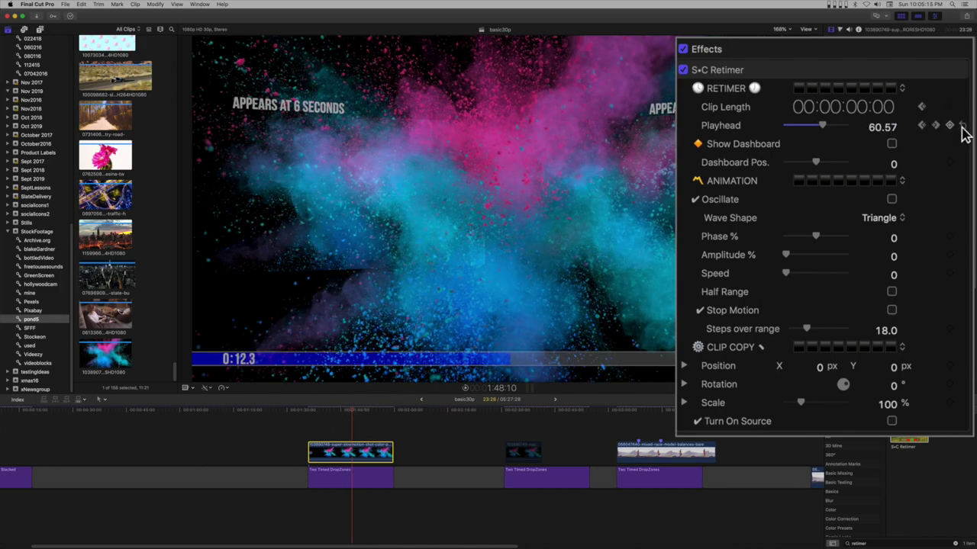
left_click(963, 126)
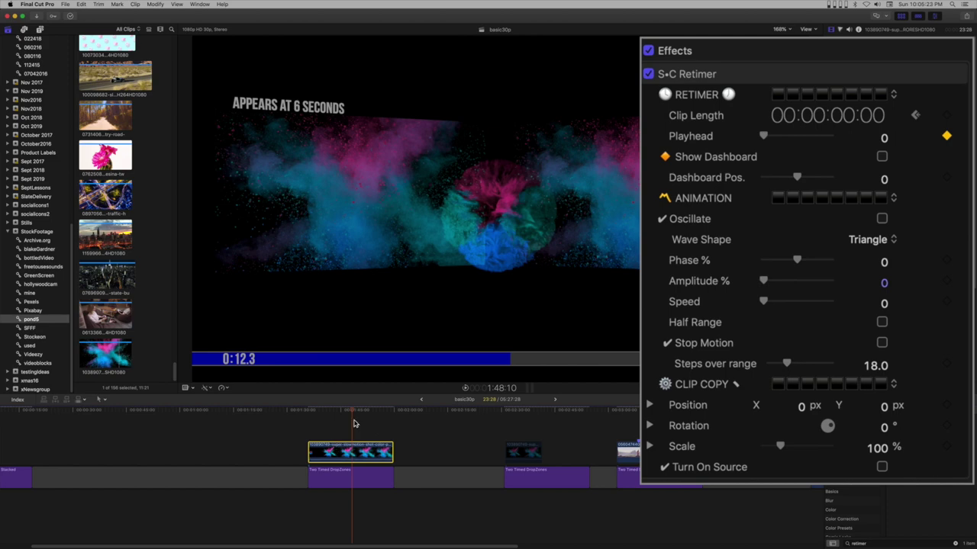
left_click_drag(354, 413, 395, 417)
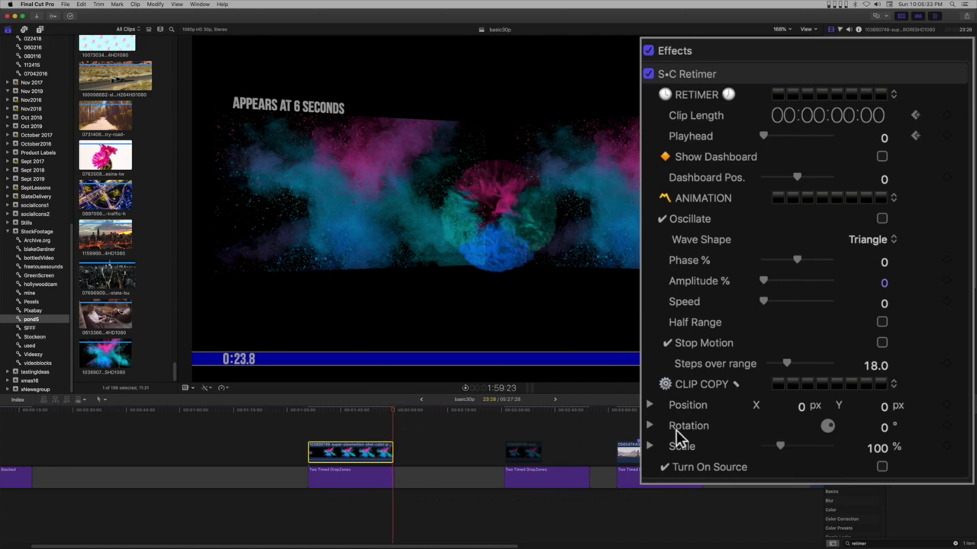
left_click_drag(772, 136, 839, 143)
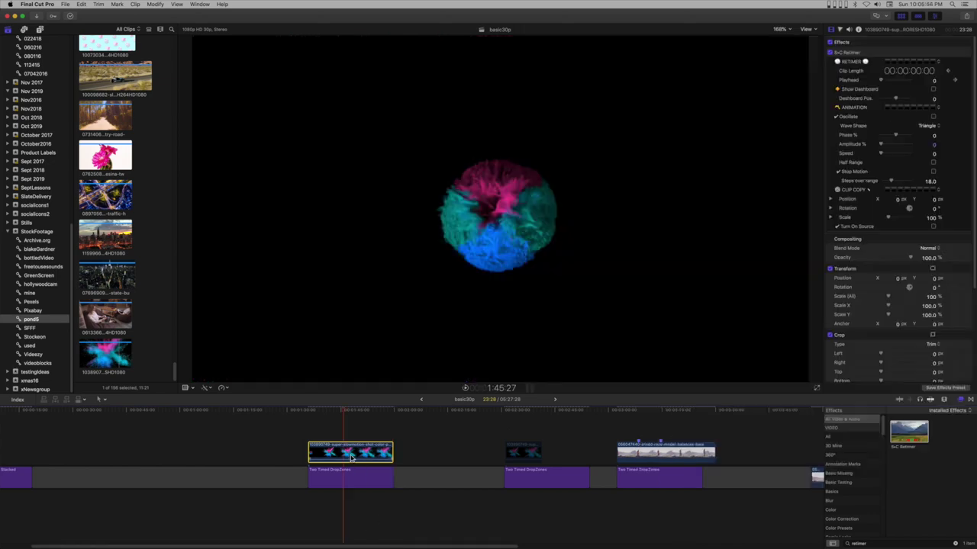
Step: Wrap the keyframed explosion clip into a compound clip named 'powder blast 2'
key("alt+g")
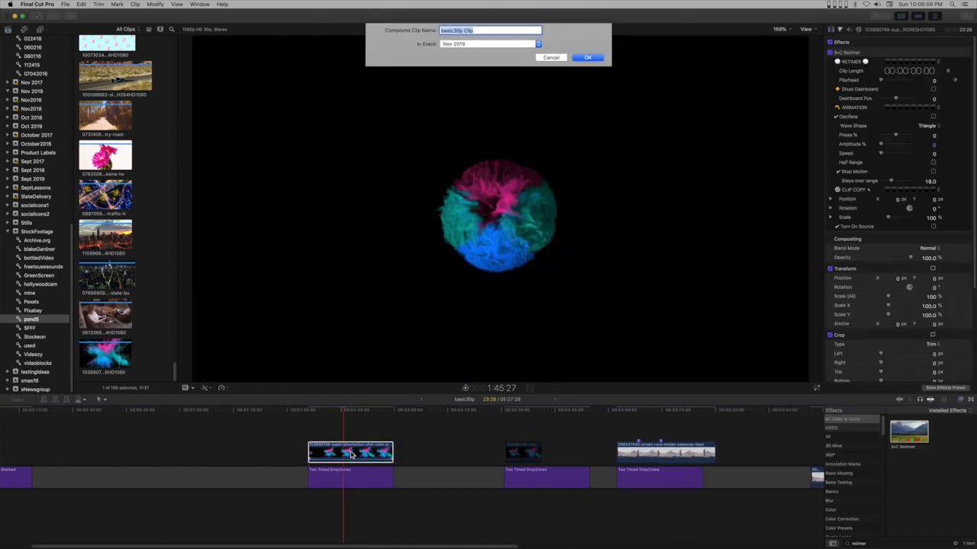
type("c")
key("Return")
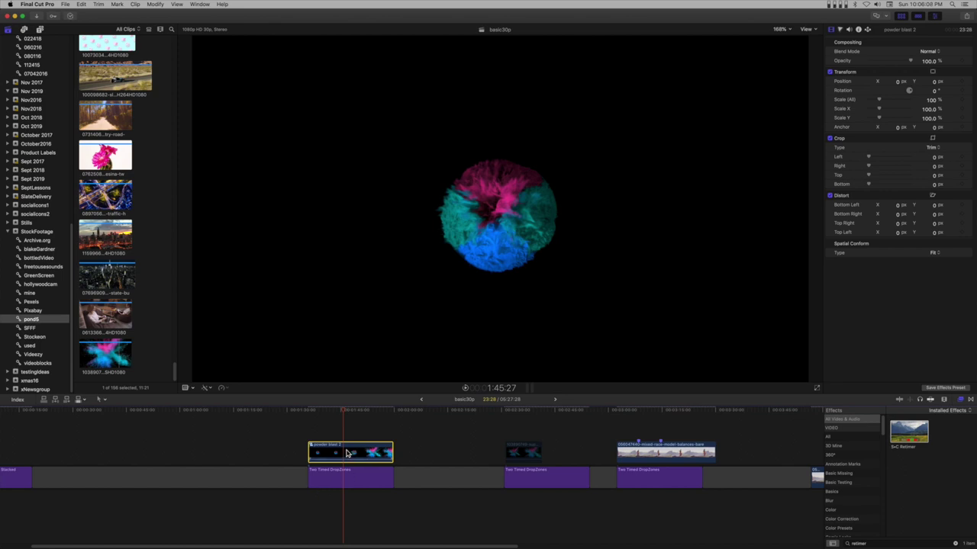
Step: Disable powder blast 2, move it later, clear of the title, and select the DropZones title
key("v")
left_click_drag(348, 453, 441, 454)
left_click(369, 477)
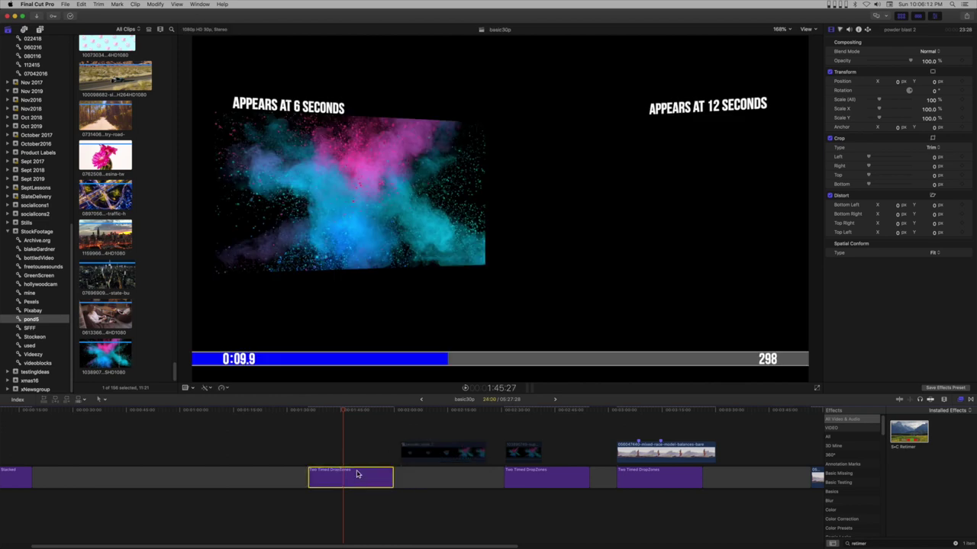
Step: Fill the first drop zone with the powderexplo4 clip from the Nov 2019 event
left_click_drag(329, 416, 362, 414)
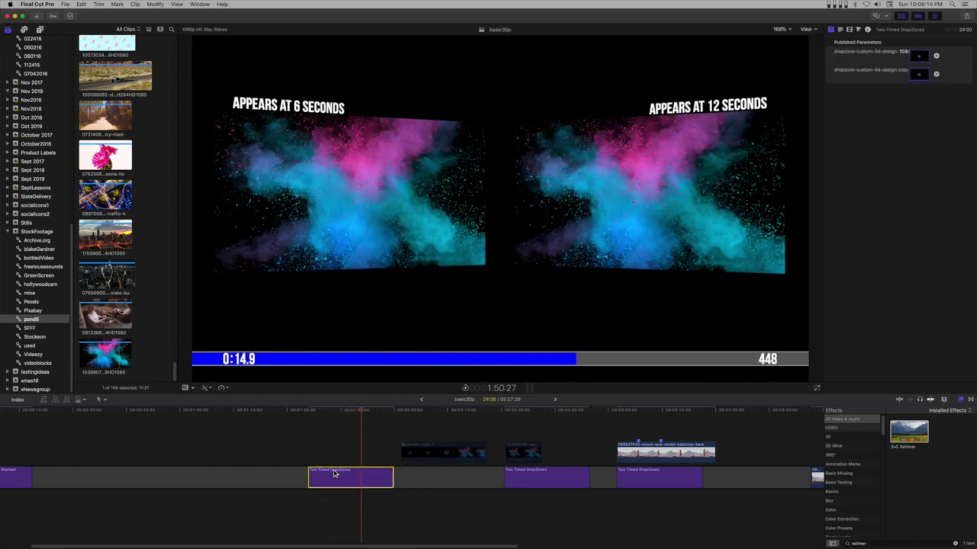
left_click(922, 61)
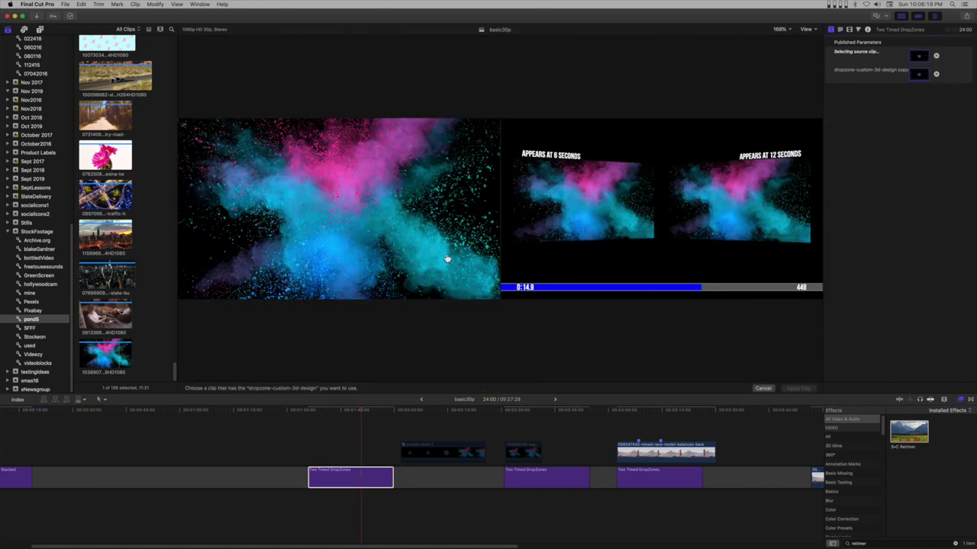
scroll(28, 154, "up", 3)
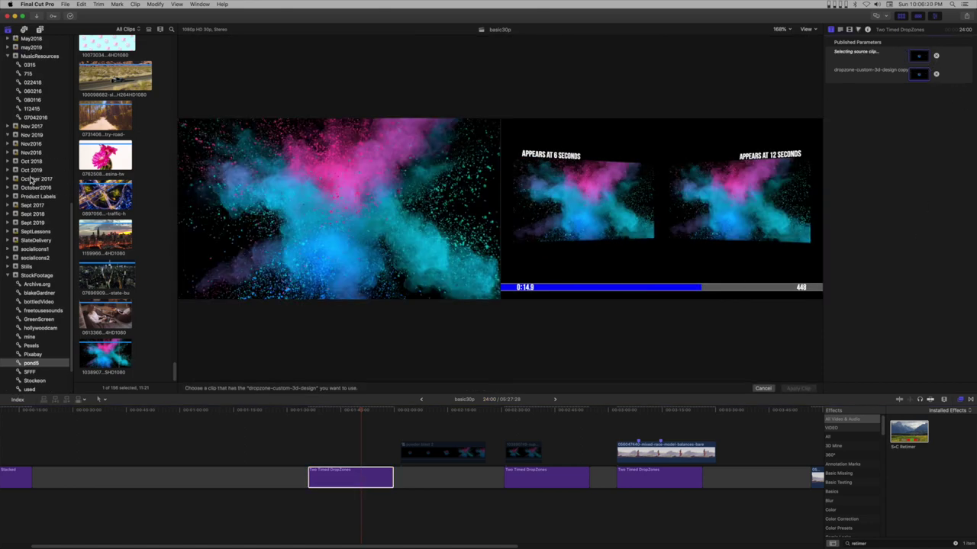
left_click(32, 136)
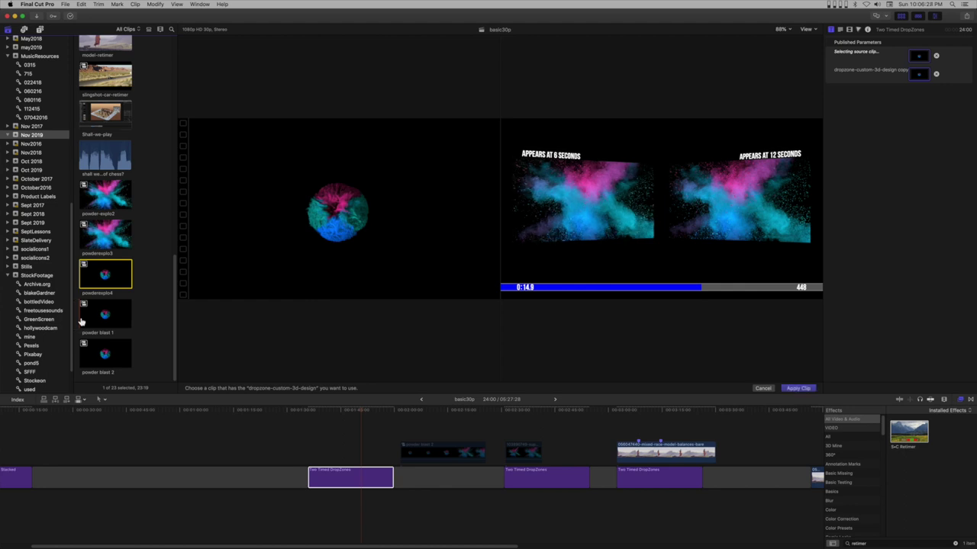
left_click(800, 389)
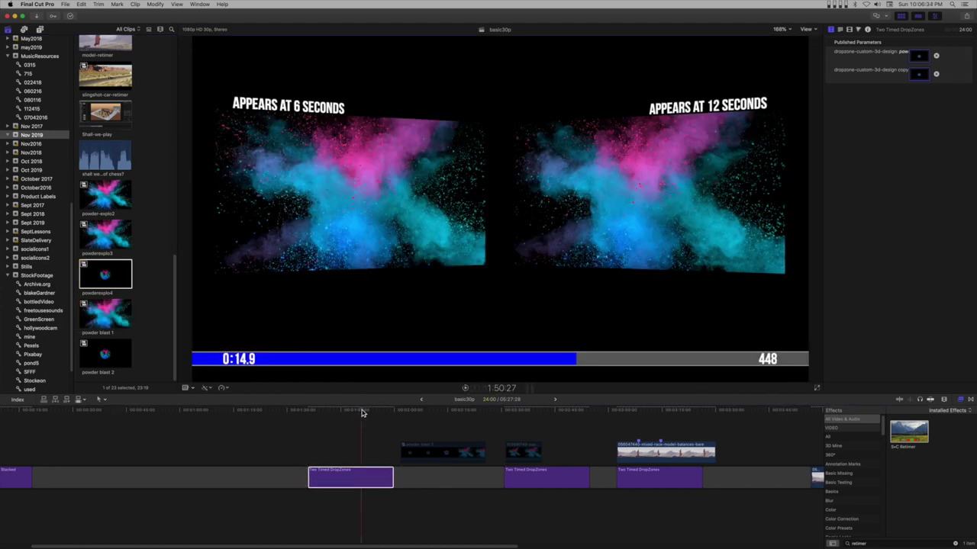
Step: Apply the color-powder explosion clip to the DropZones title's second drop zone at 12 seconds
mouse_move(362, 413)
left_mouse_down()
mouse_move(316, 410)
mouse_move(363, 415)
left_mouse_up()
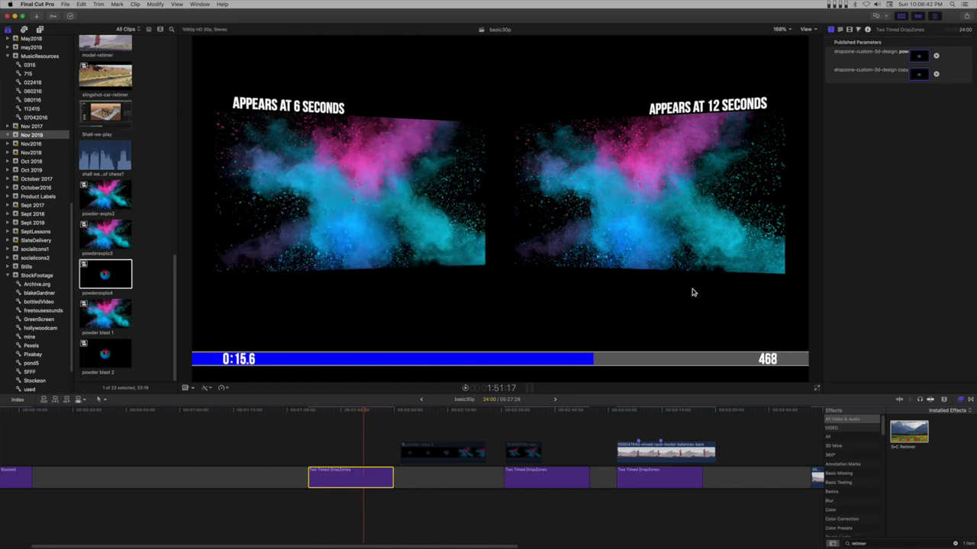
left_click(922, 76)
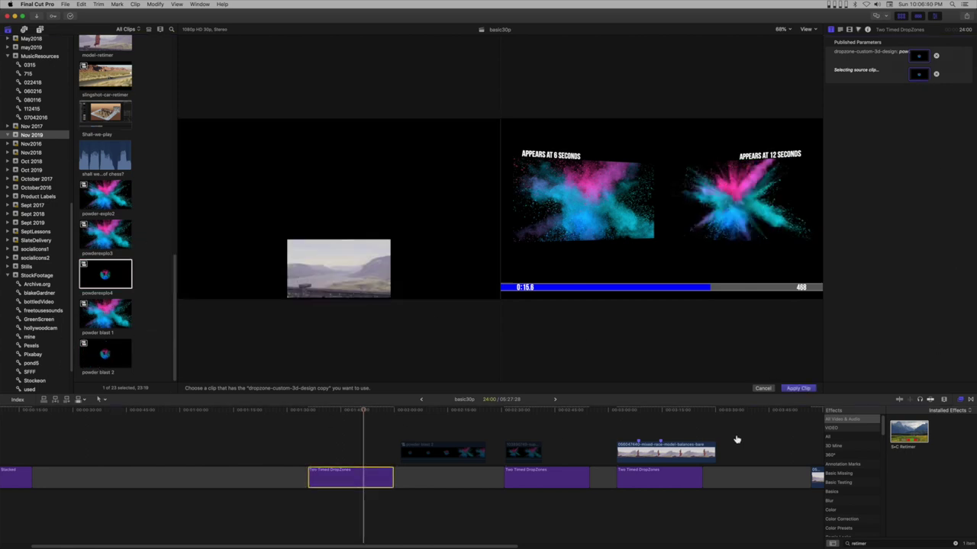
left_click(798, 389)
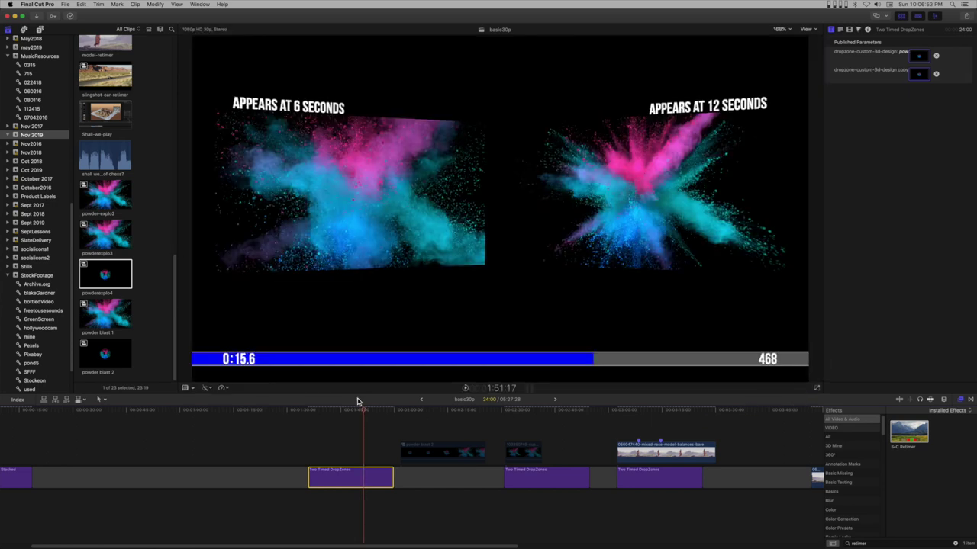
key("/")
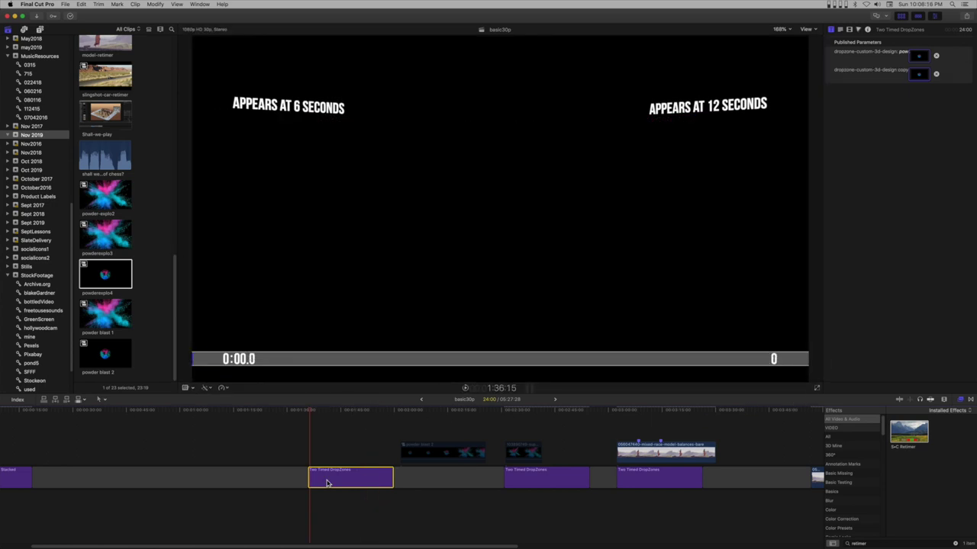